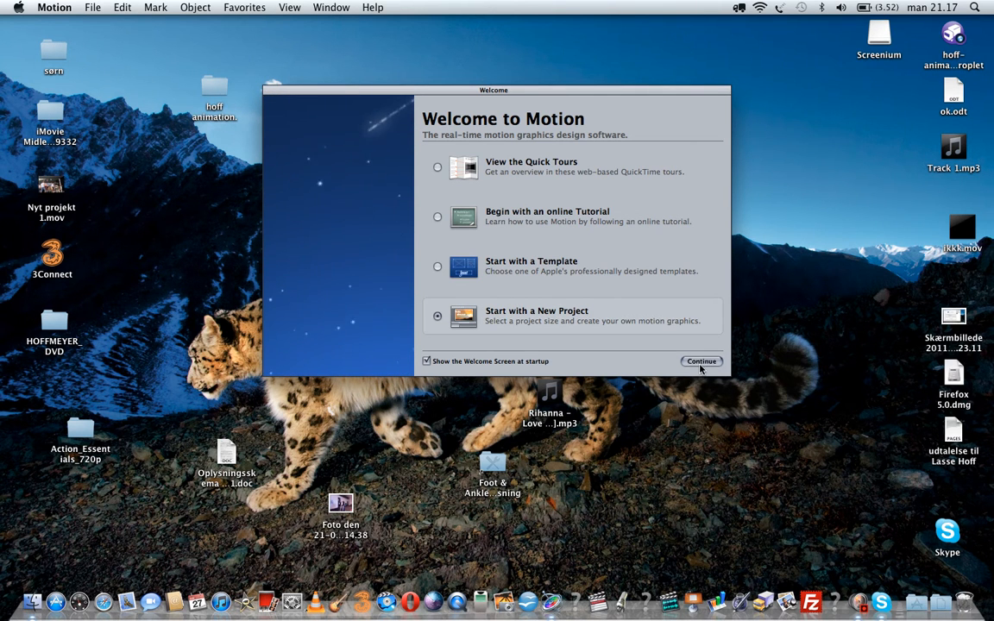
Start a new project with the PAL DV preset
left_click(700, 361)
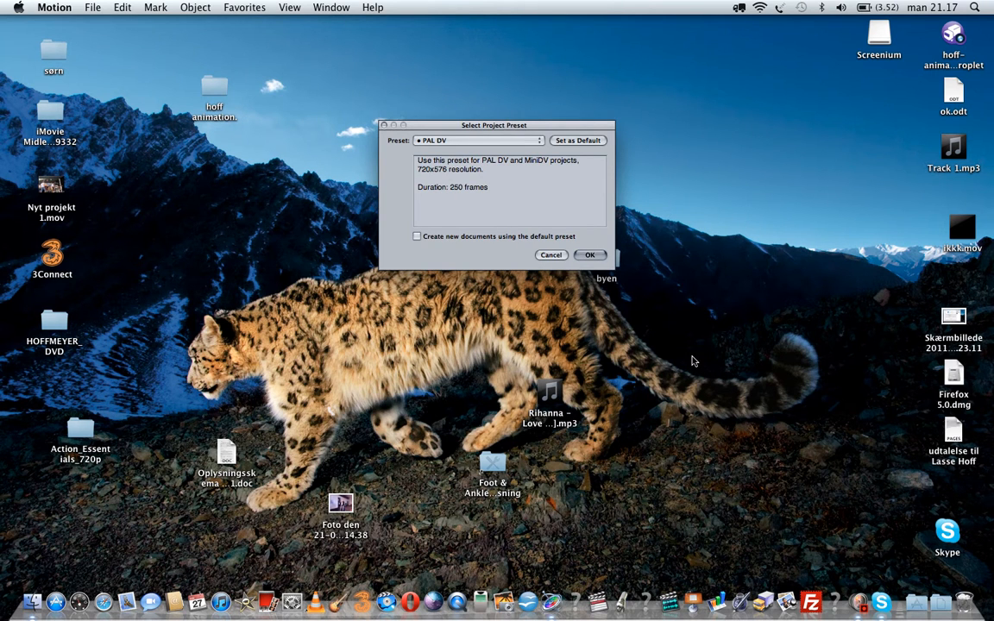
left_click(597, 257)
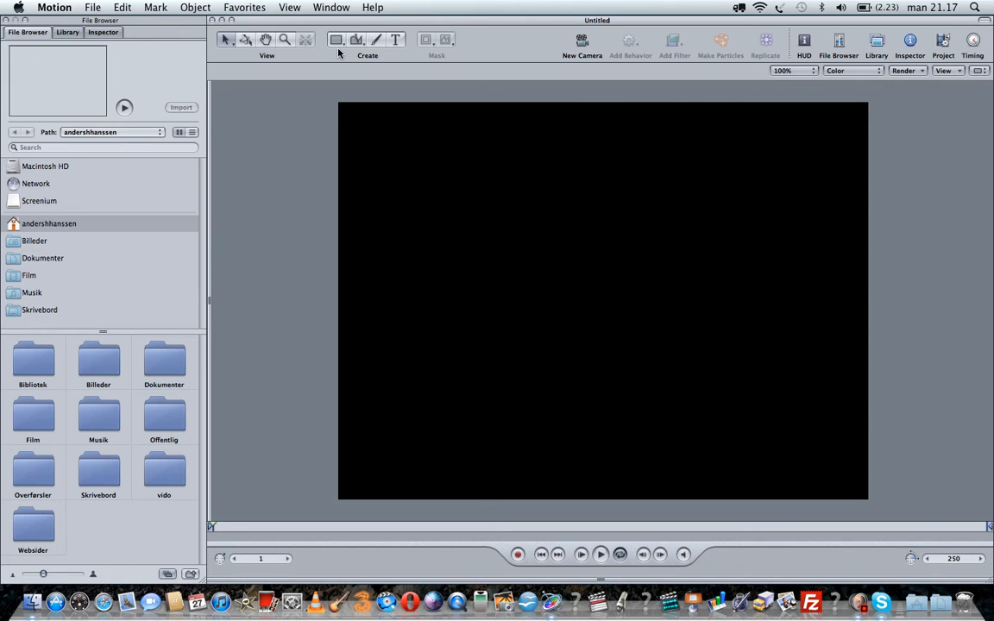
Draw a large perfect circle slightly above and left of the canvas centre as the face
left_click_drag(337, 40, 335, 82)
left_click_drag(337, 39, 333, 75)
key("shift")
left_click_drag(466, 193, 634, 359)
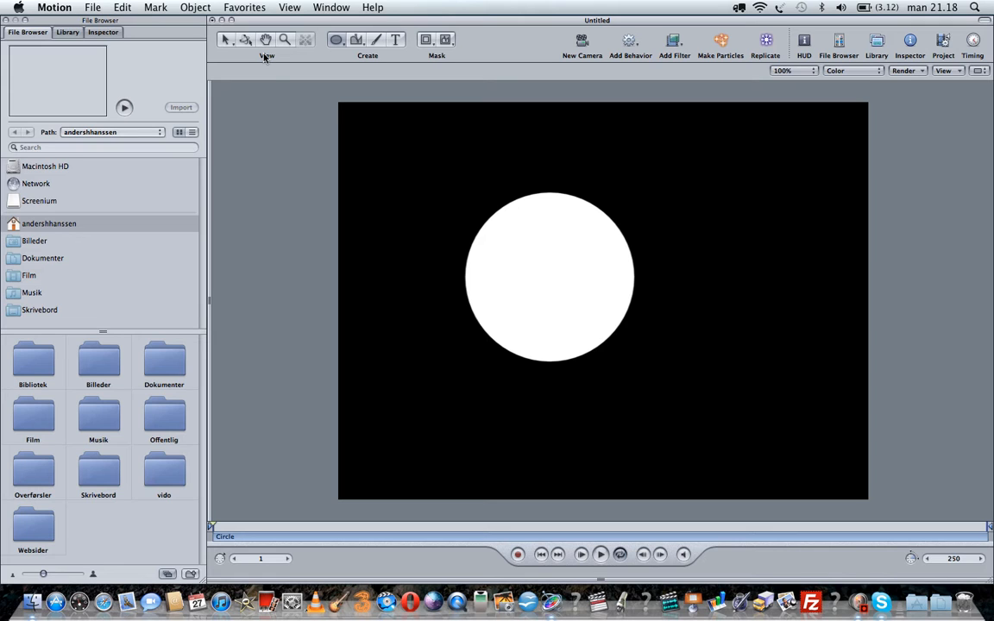
left_click(225, 40)
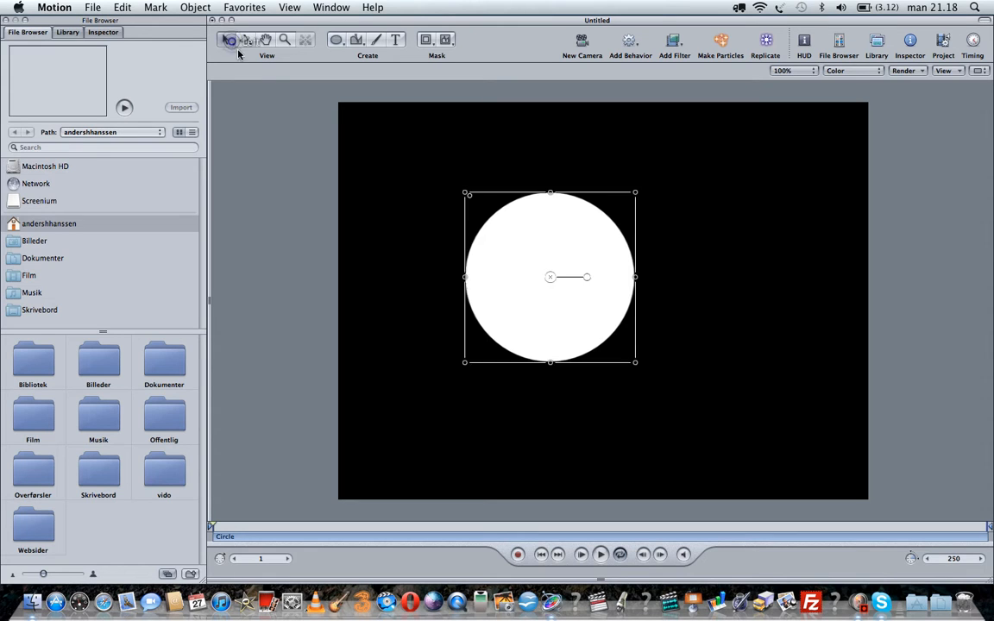
Change the large circle's fill color to bright yellow
left_click(98, 38)
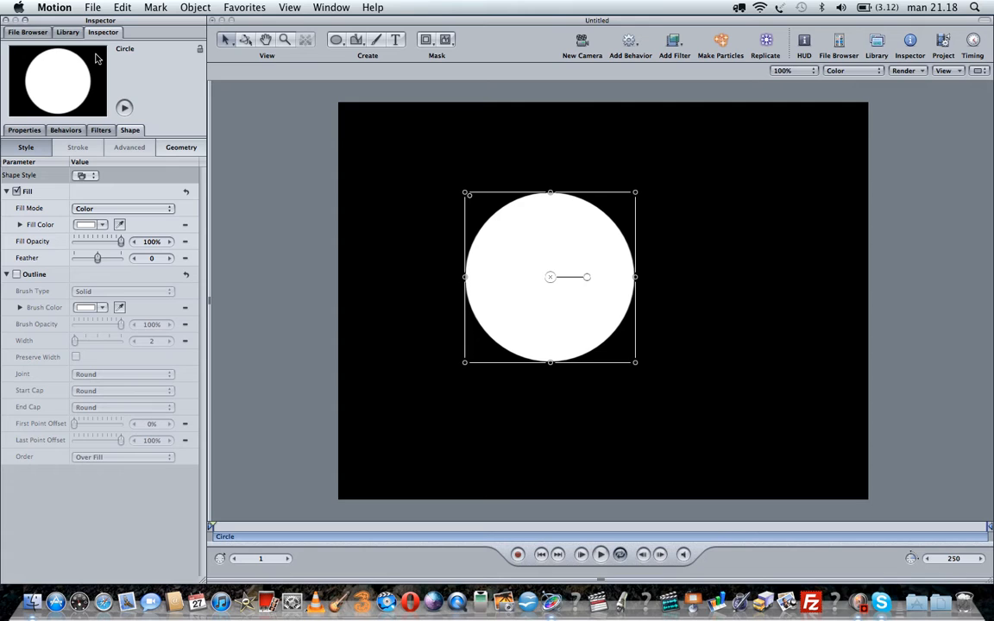
left_click(102, 224)
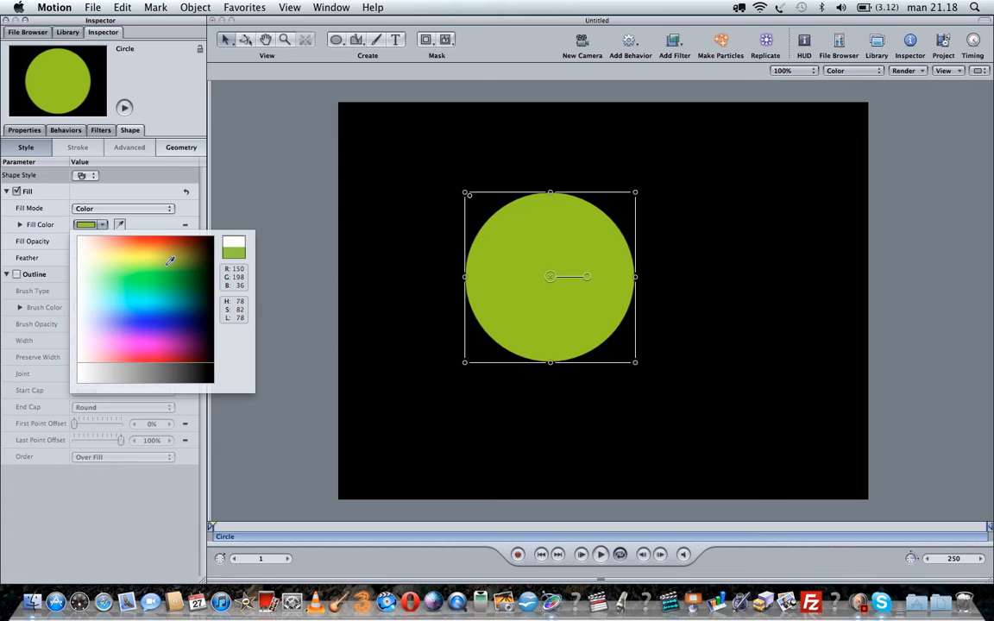
left_click_drag(170, 260, 143, 258)
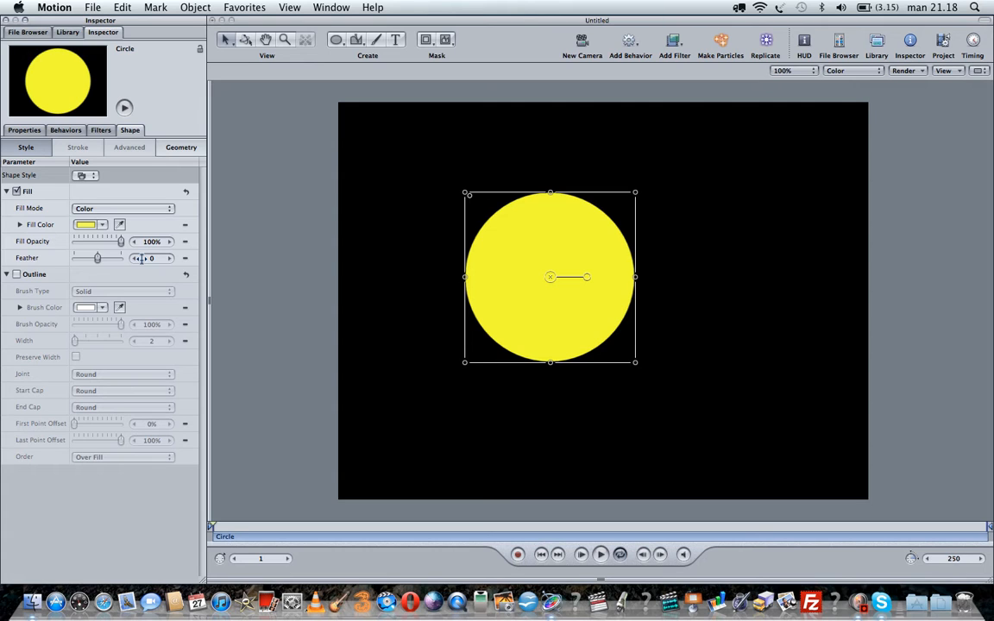
Draw a small perfect circle as the left eye in the upper left of the yellow face and fill it near-black
left_click(336, 39)
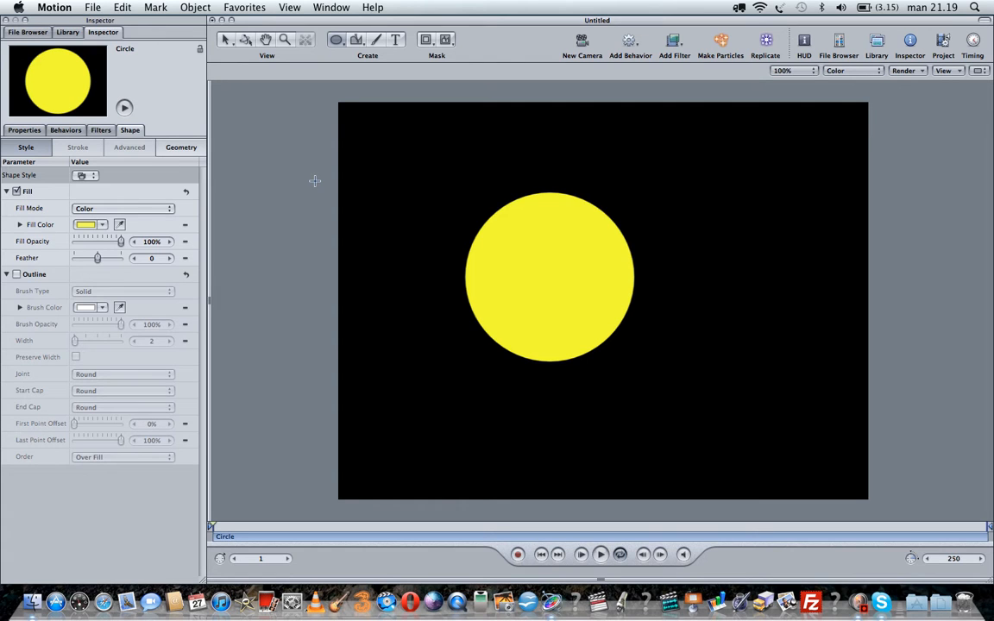
key("shift")
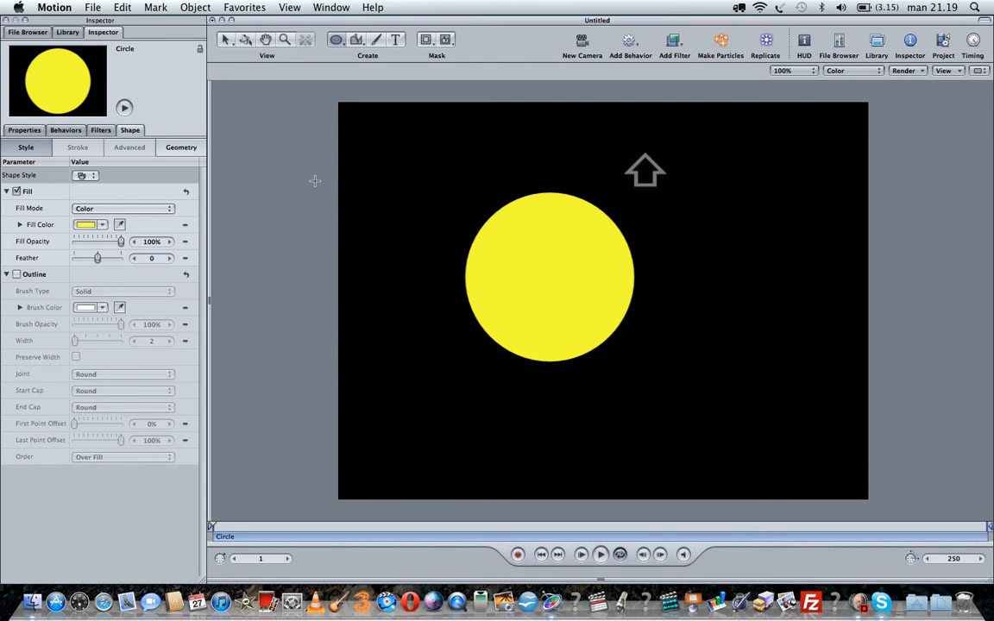
mouse_move(504, 250)
left_mouse_down()
mouse_move(539, 269)
mouse_move(550, 201)
mouse_move(547, 250)
mouse_move(542, 244)
left_mouse_up()
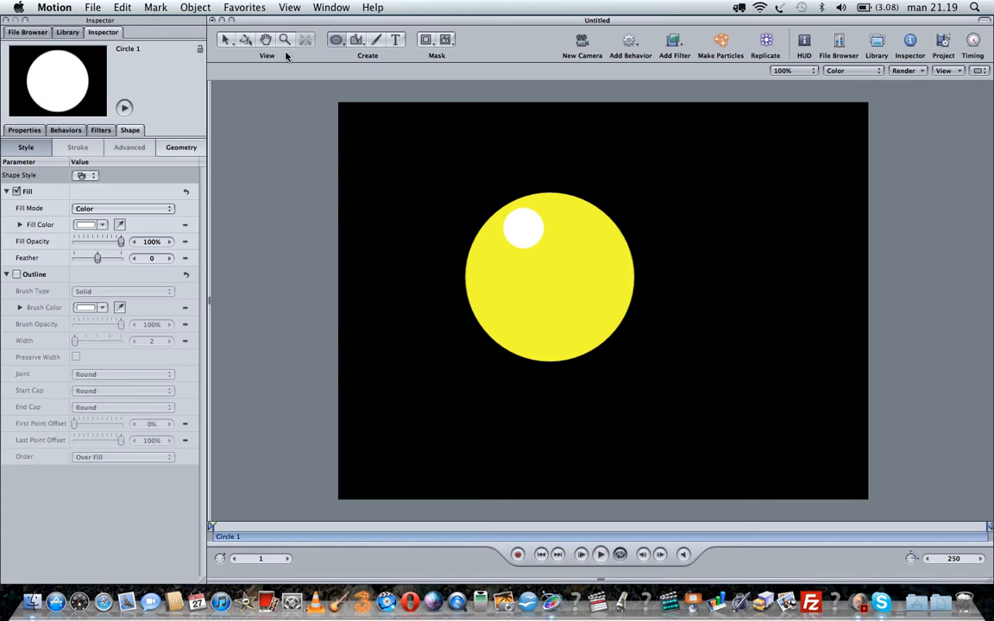
left_click(225, 41)
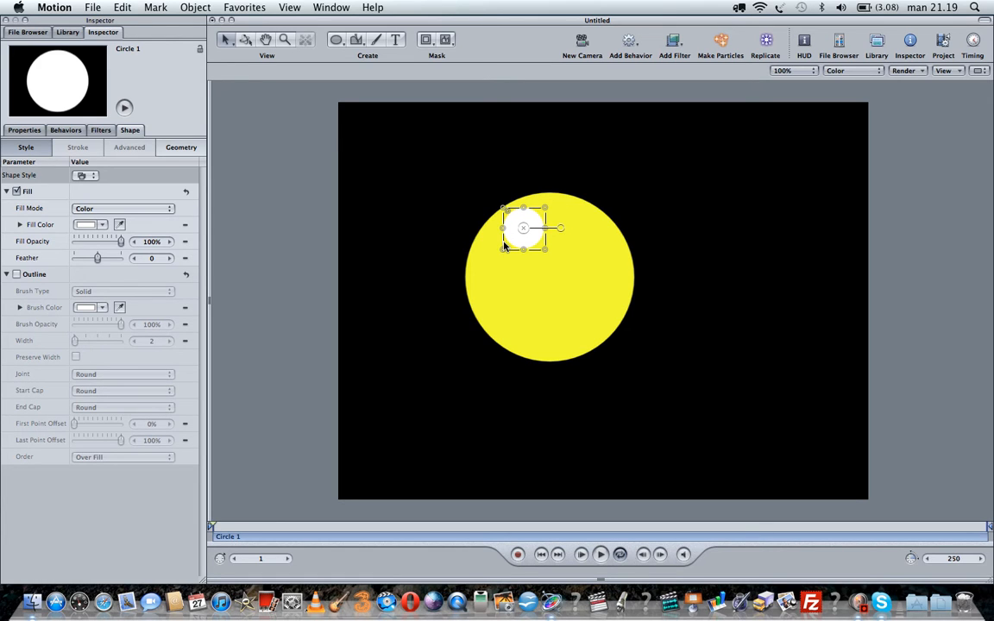
left_click_drag(514, 232, 507, 265)
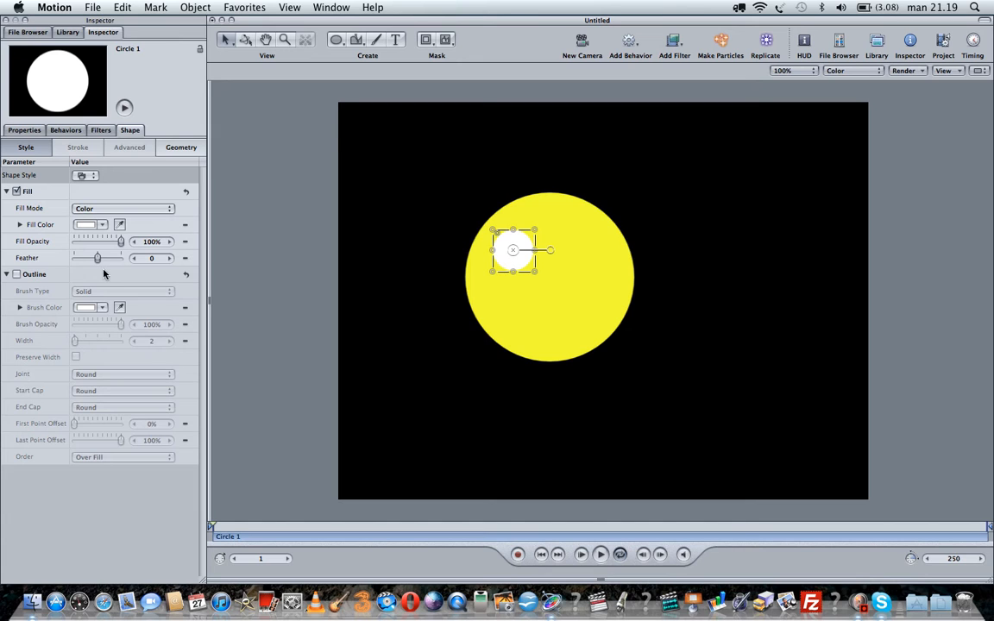
left_click_drag(101, 224, 206, 377)
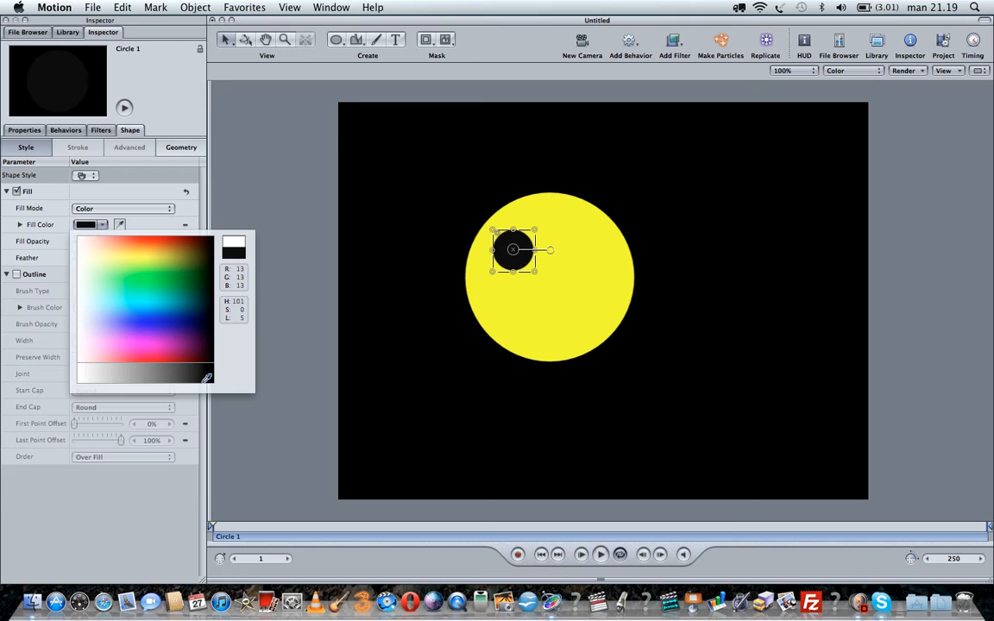
left_click_drag(206, 377, 203, 385)
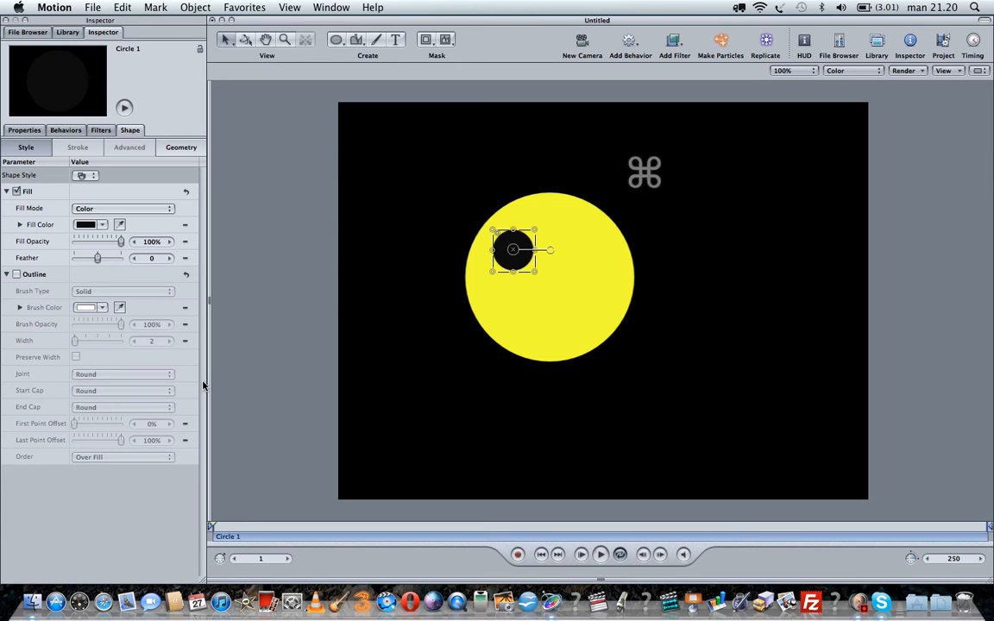
Duplicate the black eye circle and place the copy level with it on the face's right side
key("super+d")
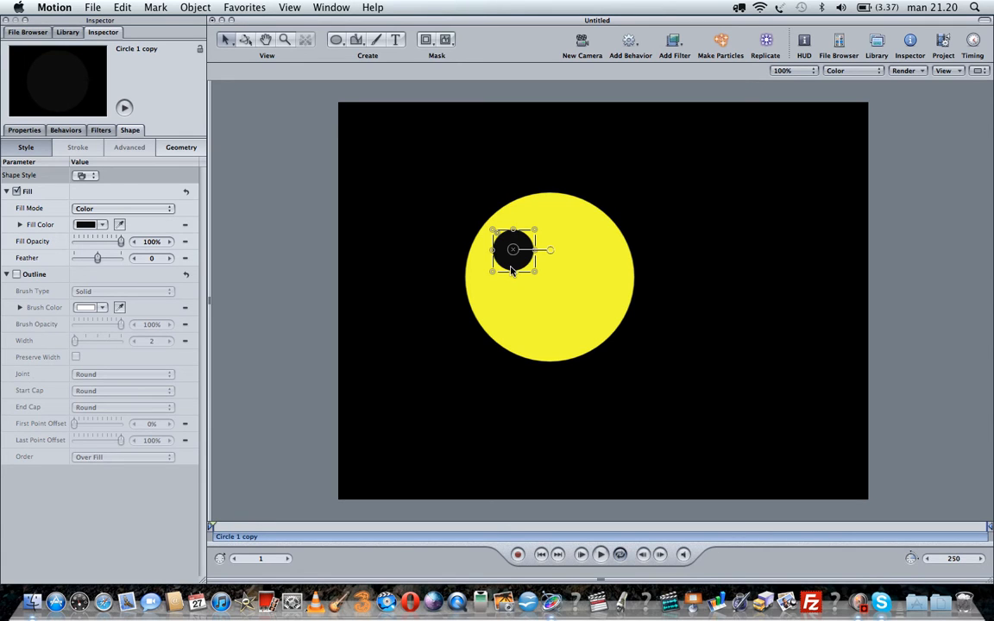
left_click_drag(512, 271, 585, 271)
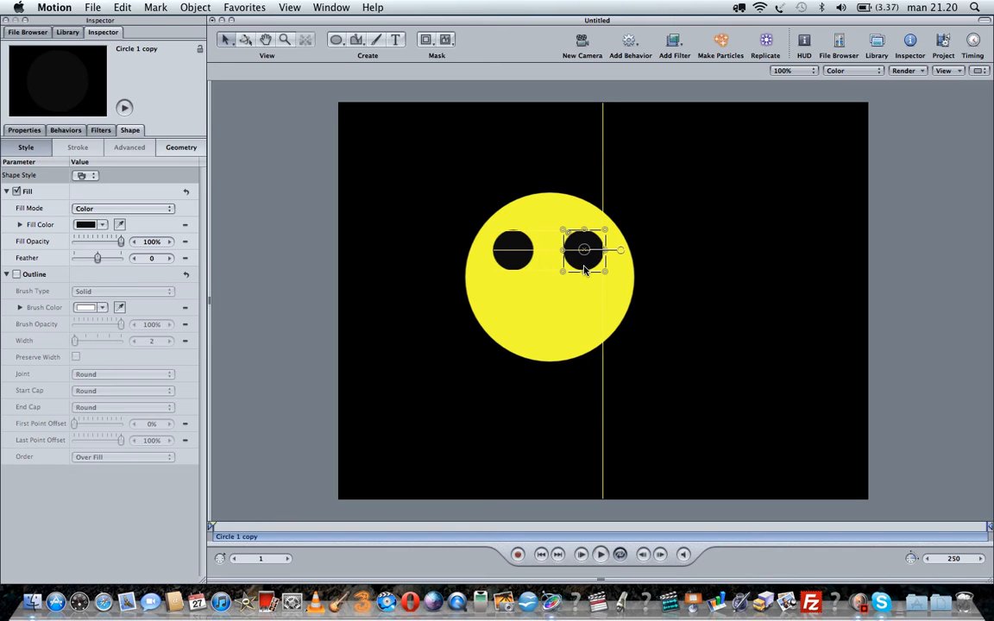
left_click_drag(585, 271, 588, 270)
left_click_drag(590, 271, 589, 271)
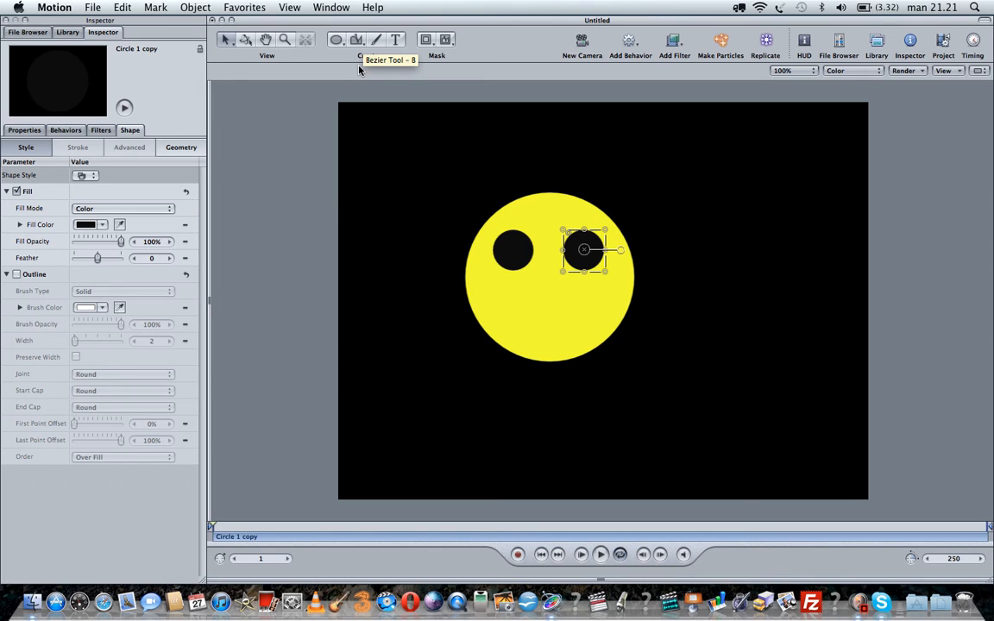
Draw a closed B-Spline shape with a wide rounded bottom as an open mouth on the lower half of the face
left_click(356, 41)
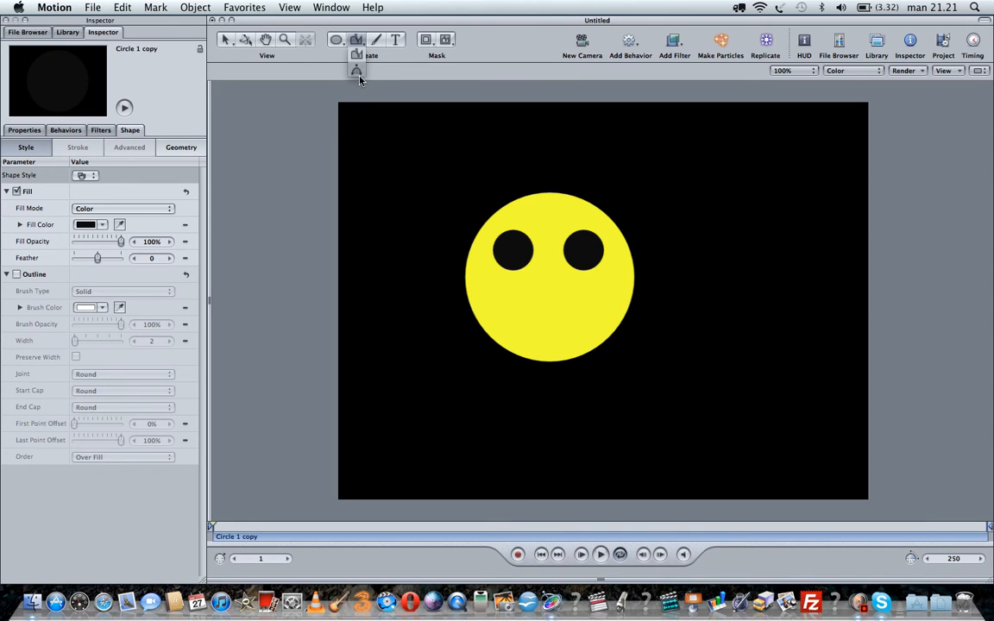
left_click(359, 76)
left_click(501, 316)
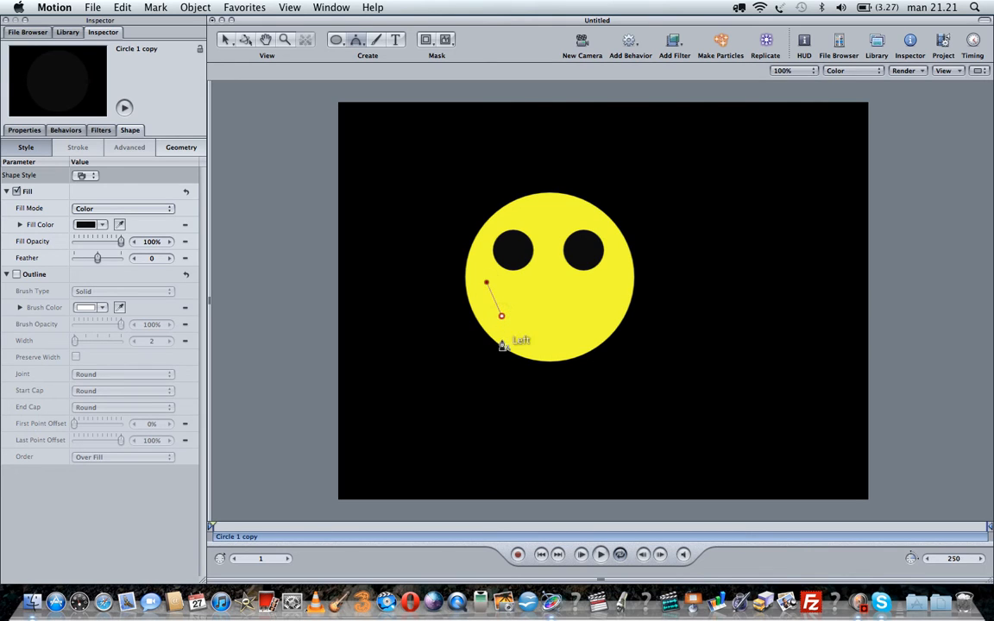
left_click(501, 340)
left_click(522, 349)
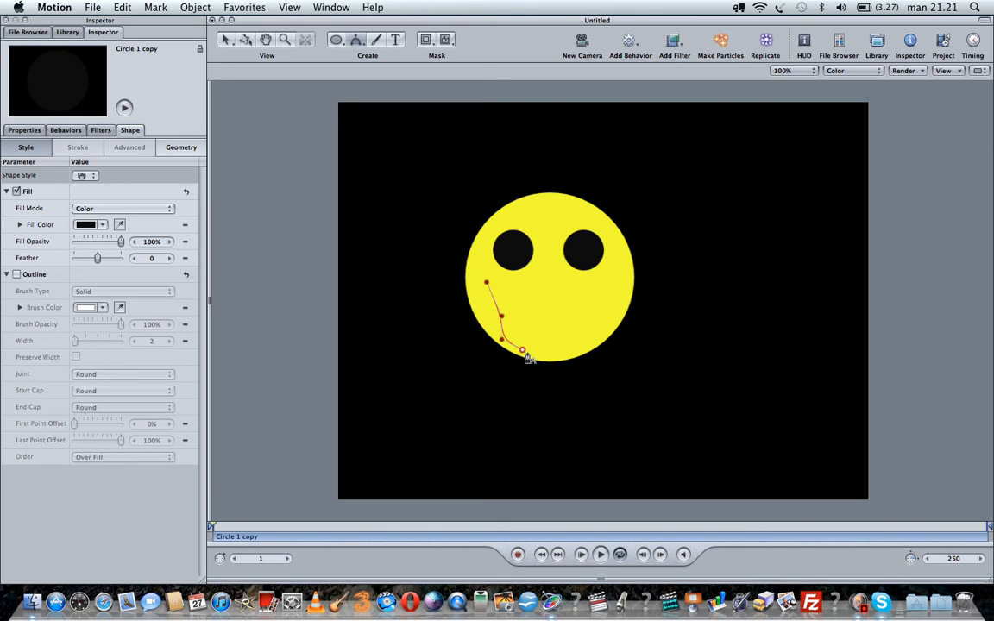
left_click(537, 352)
left_click(550, 351)
left_click(576, 354)
left_click(588, 342)
left_click(594, 337)
left_click(592, 316)
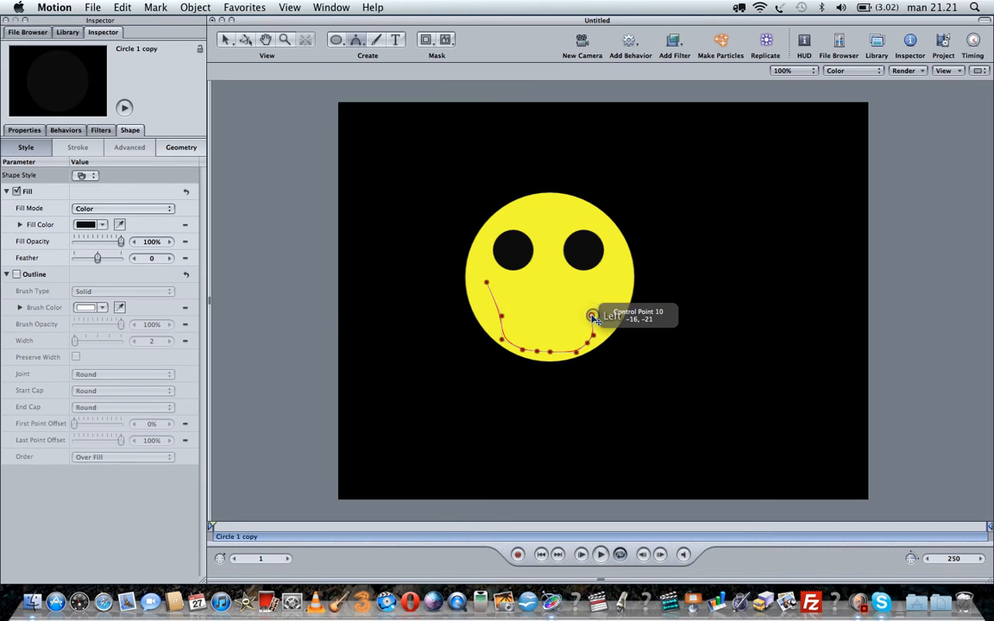
left_click(584, 303)
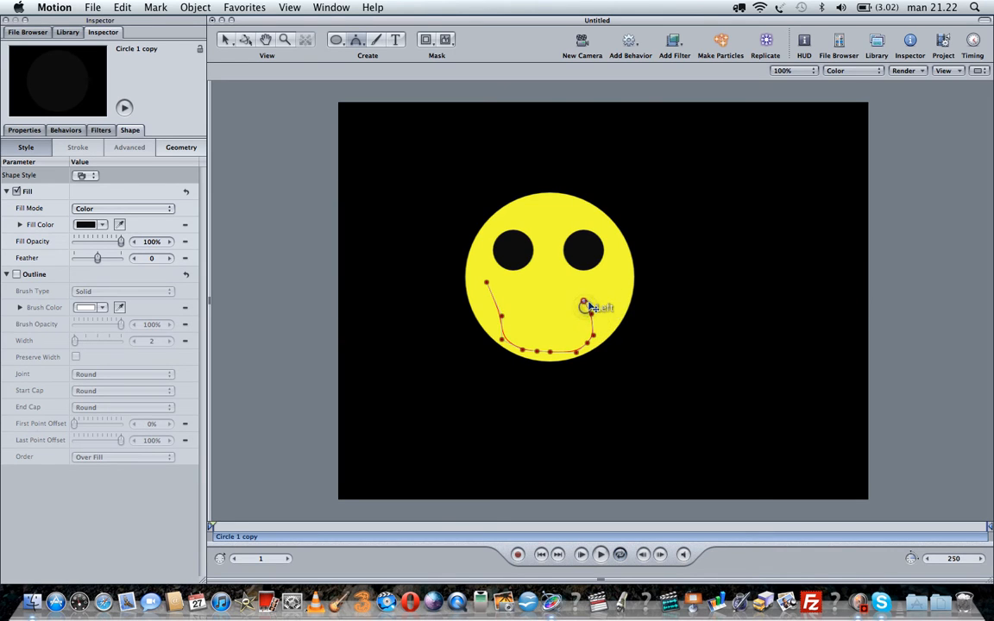
left_click(484, 283)
left_click(485, 282)
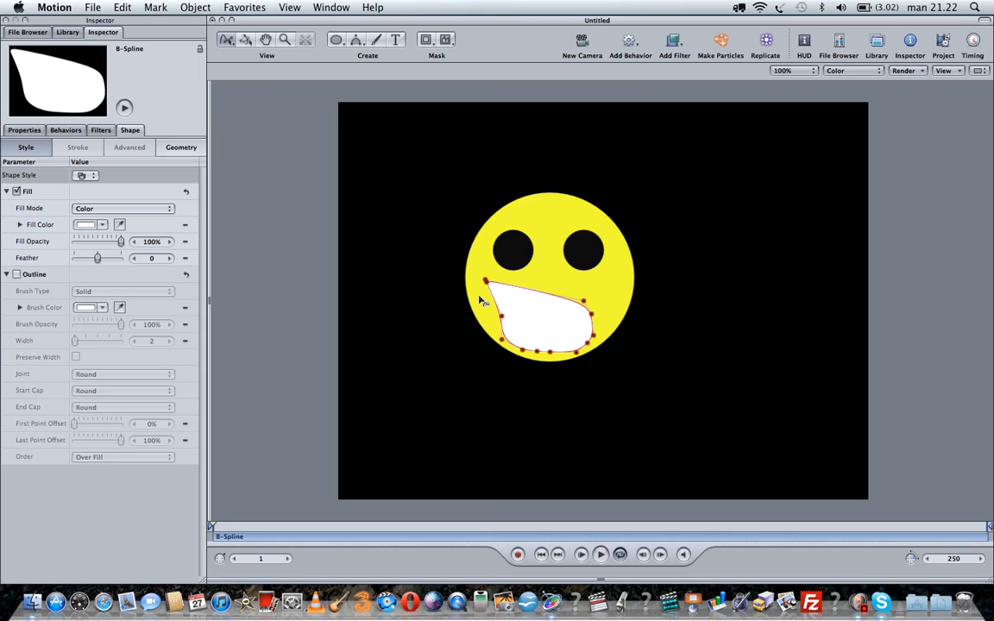
Change the mouth shape's fill color to near-black
left_click(102, 224)
left_click(210, 282)
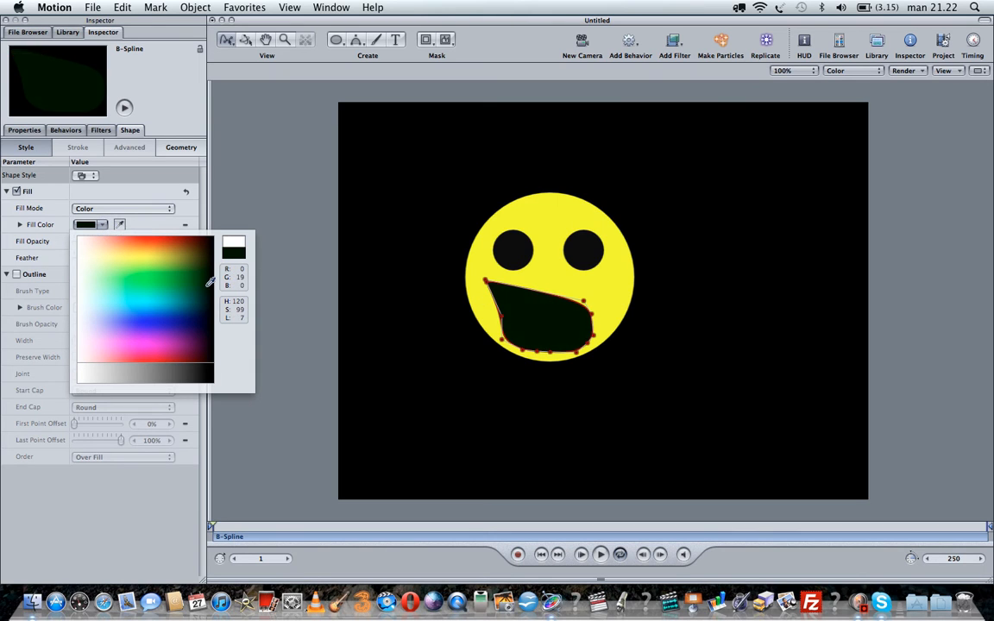
left_click(211, 293)
left_click(209, 296)
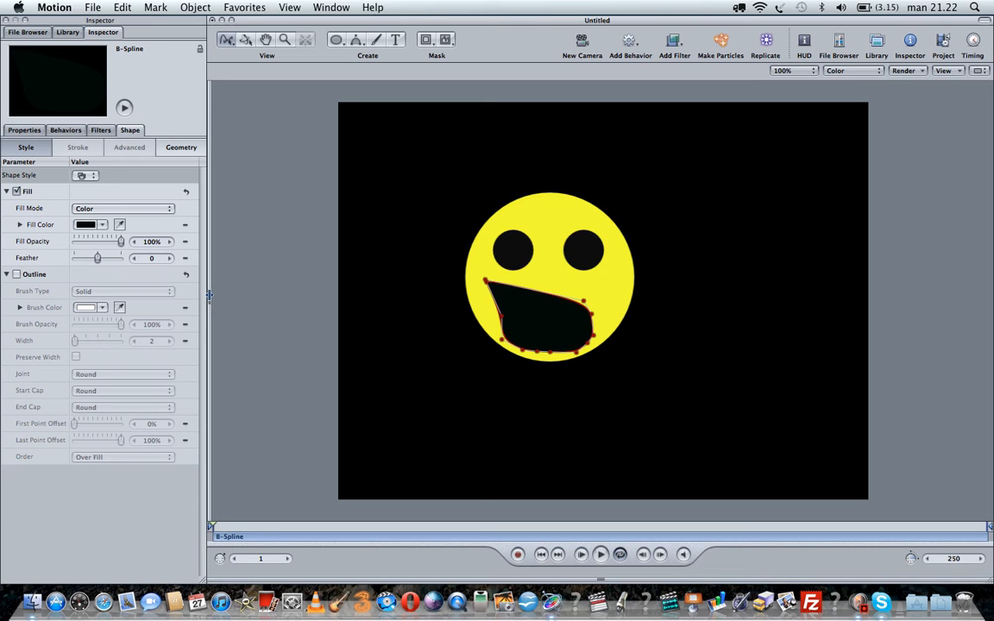
Import the audio file Track 1.mp3 from the Skrivebord folder into the project
key("super")
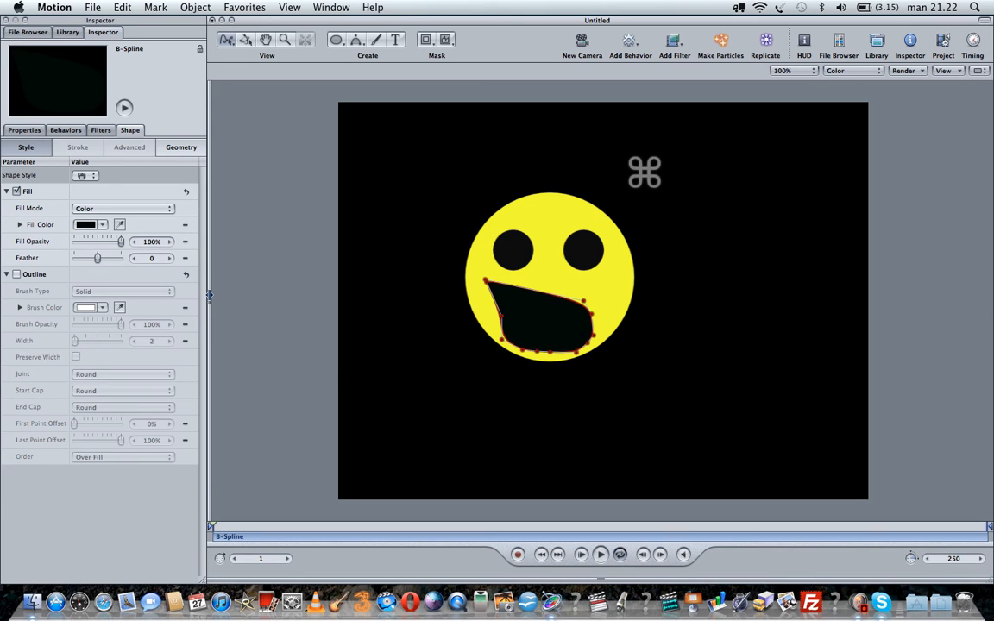
key("super+i")
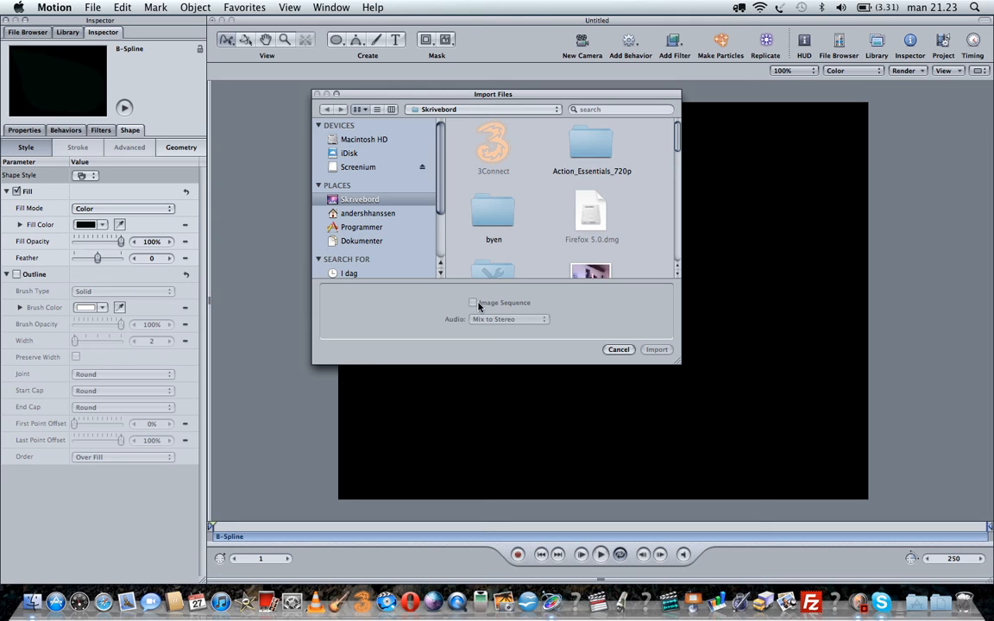
left_click(676, 275)
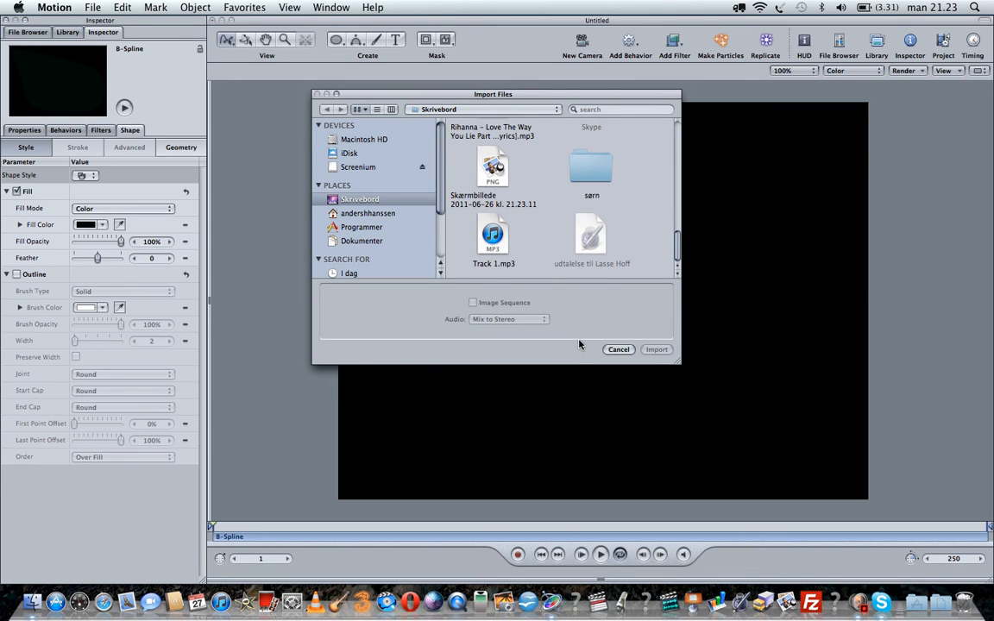
left_click(499, 257)
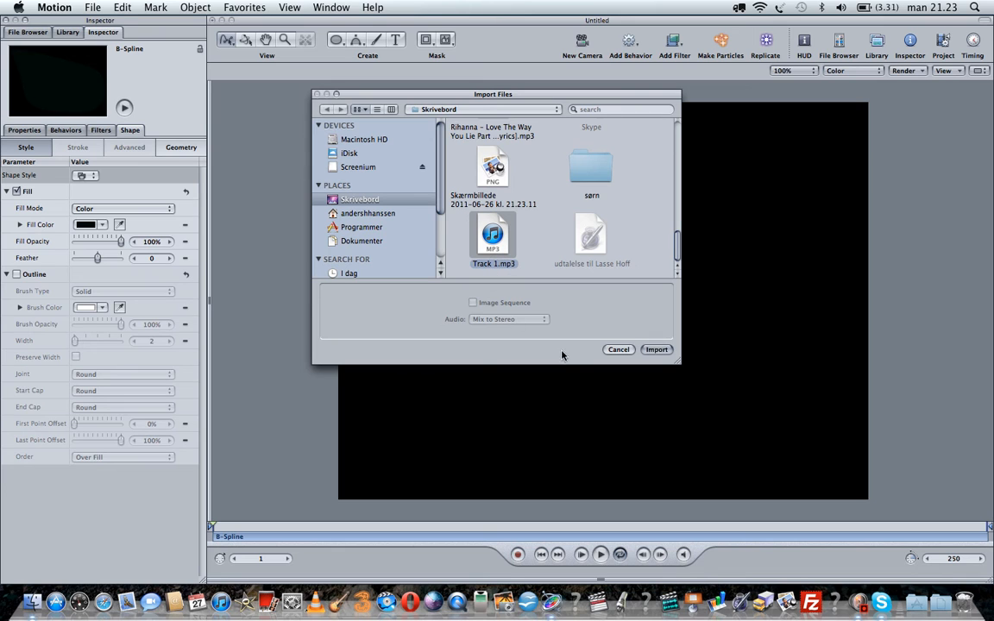
left_click(669, 352)
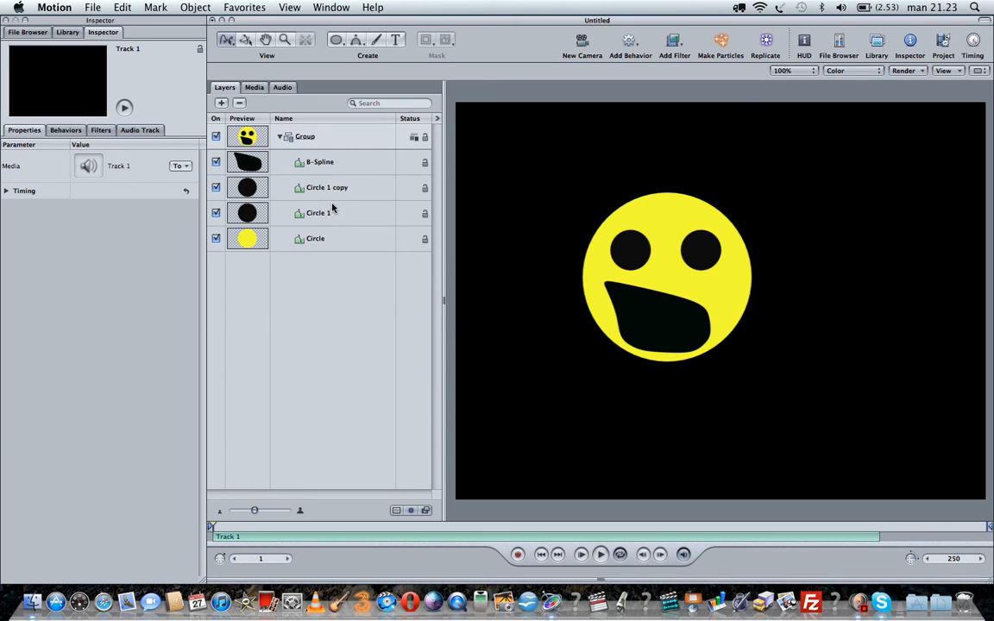
Apply the Audio parameter behavior to the X rotation of the B-Spline mouth shape
left_click(313, 169)
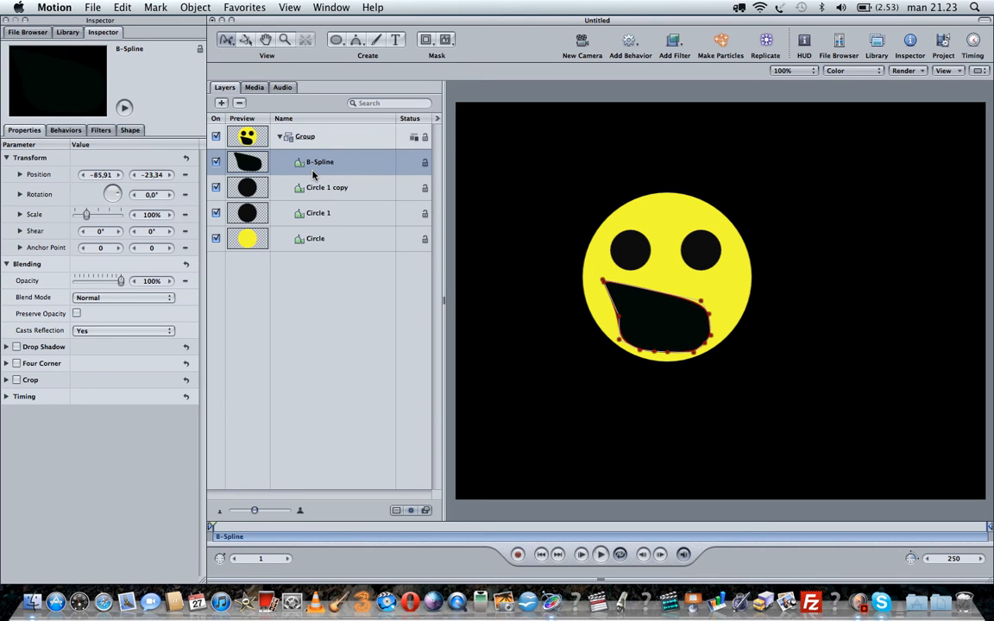
left_click(282, 87)
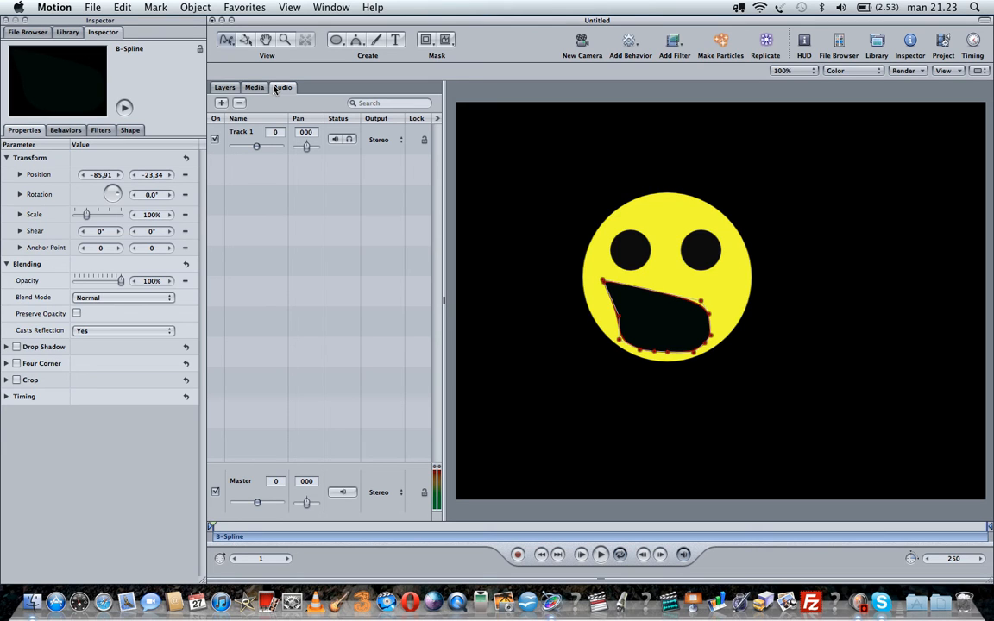
left_click(20, 195)
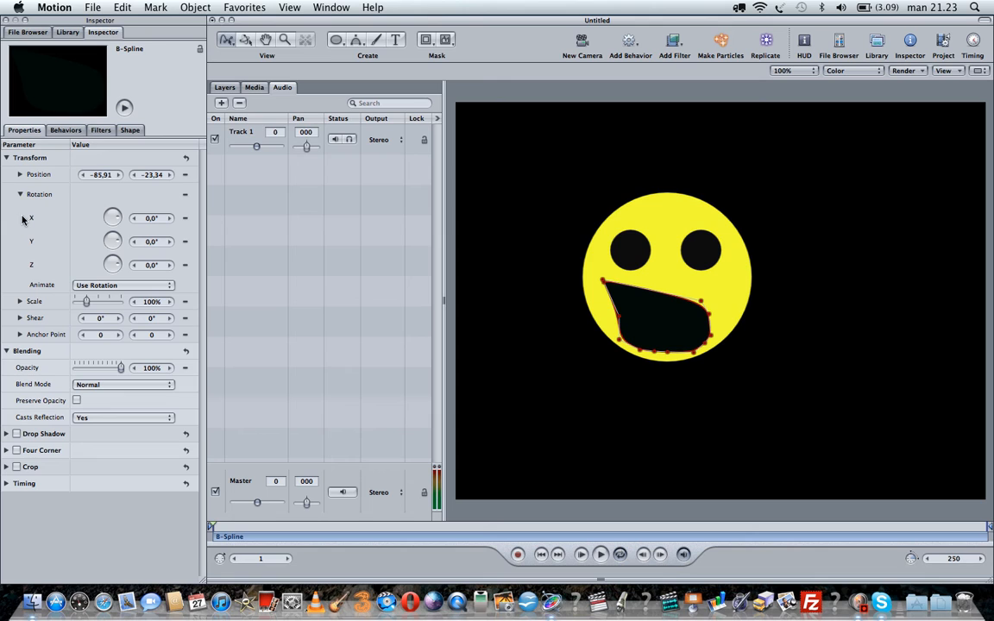
left_click(30, 221)
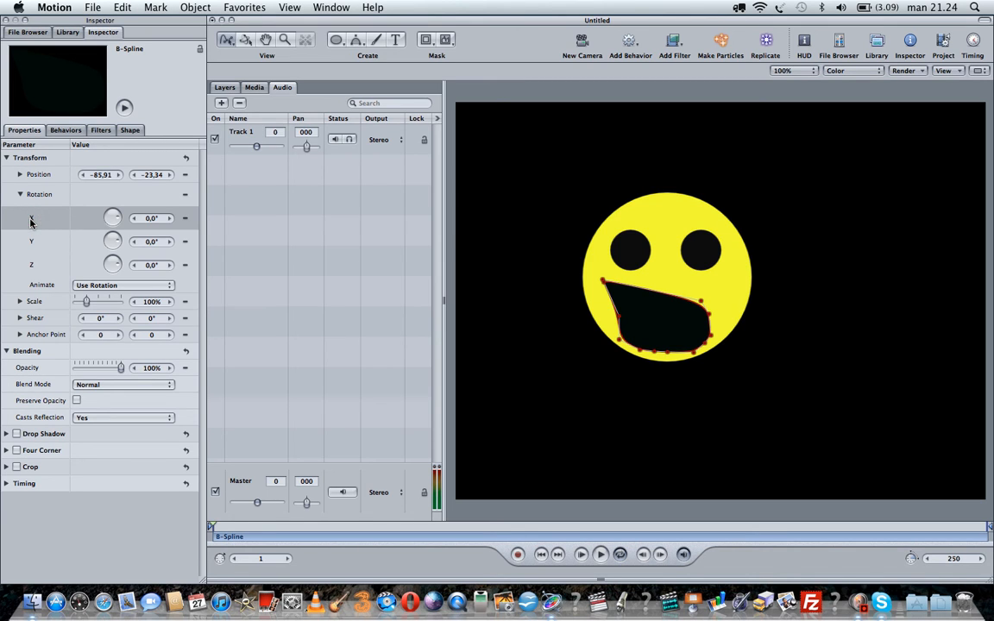
right_click(30, 221)
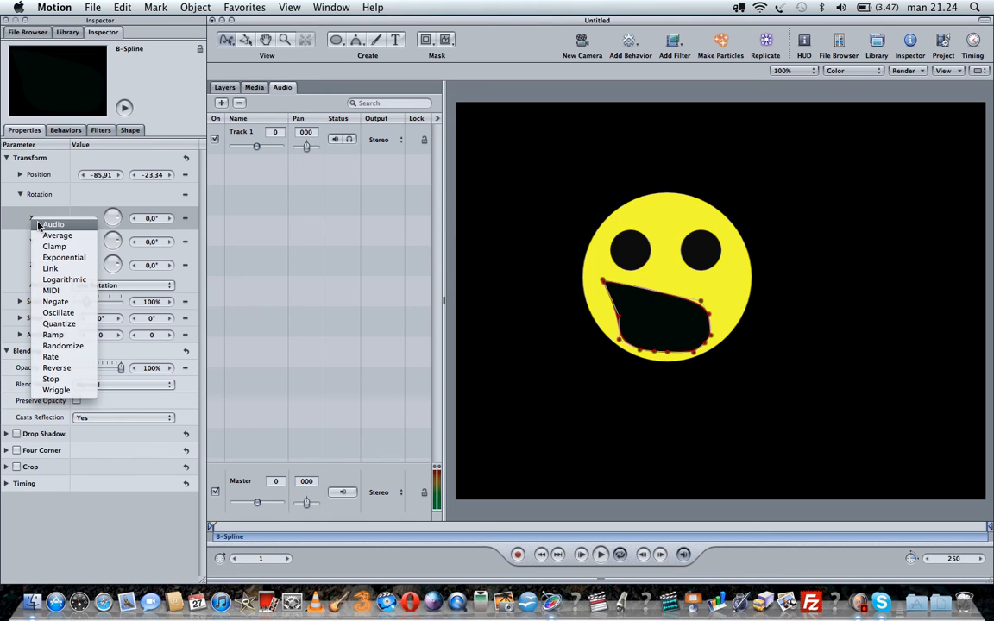
left_click(40, 226)
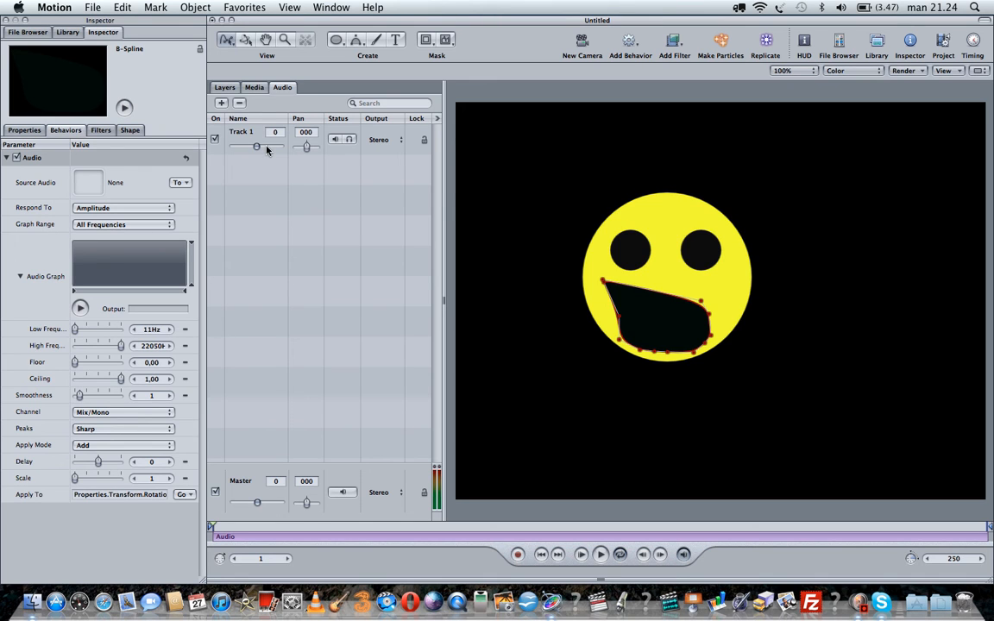
Raise Track 1's level to 2 and assign the track as source audio of the mouth's Audio behavior
left_click_drag(267, 148, 263, 147)
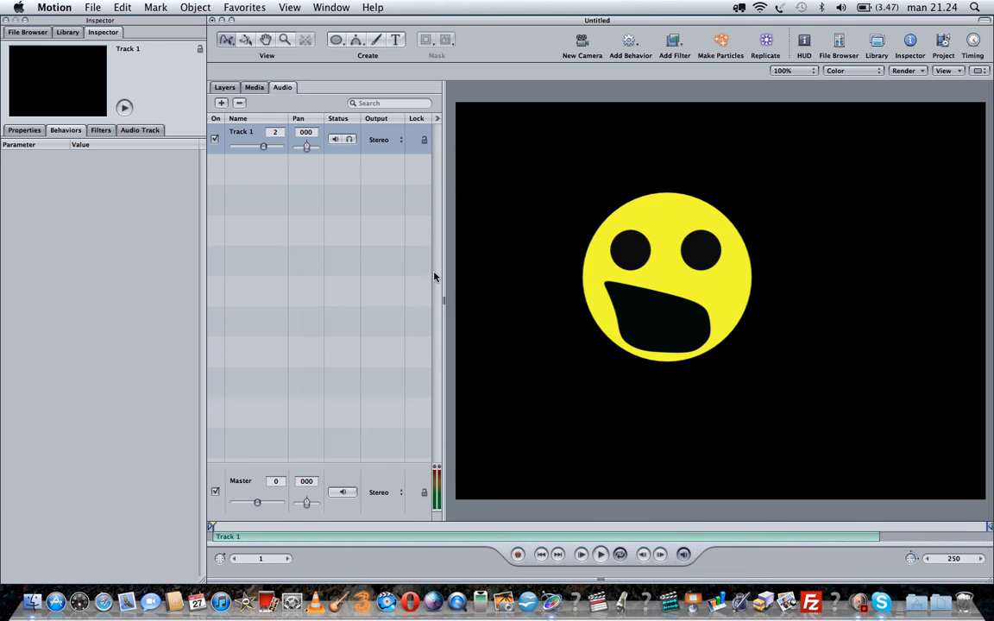
left_click(651, 302)
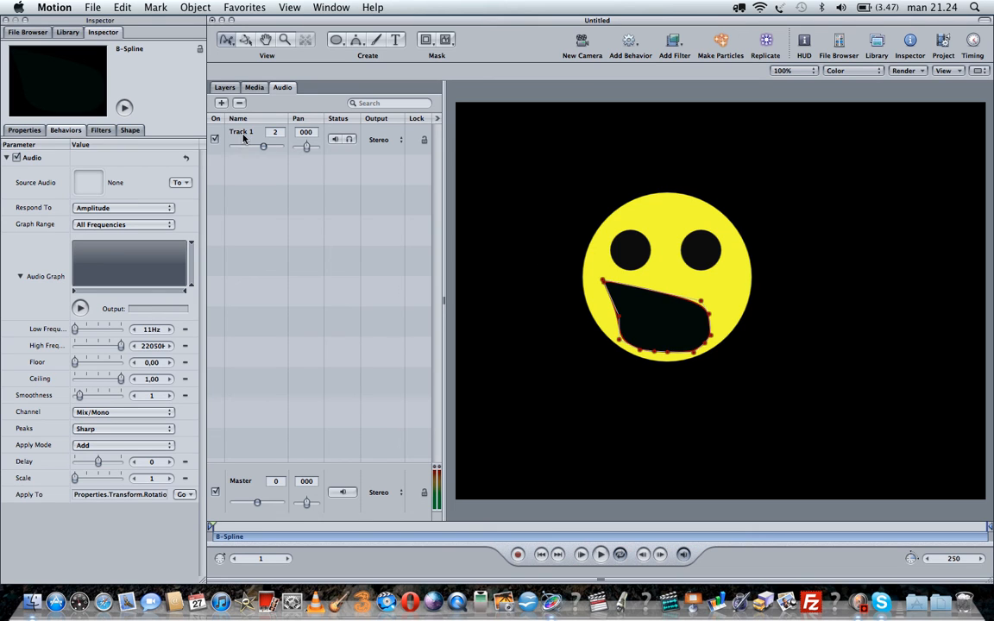
left_click_drag(244, 138, 98, 183)
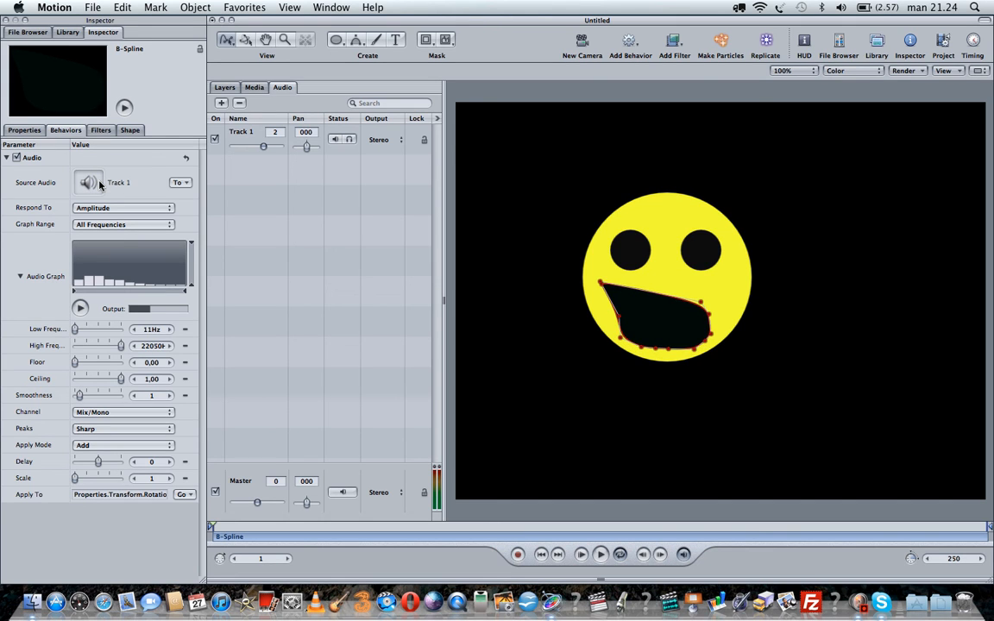
Play back the mouth animation with the audio, switching to the selection tool during playback, and stop it
key("space")
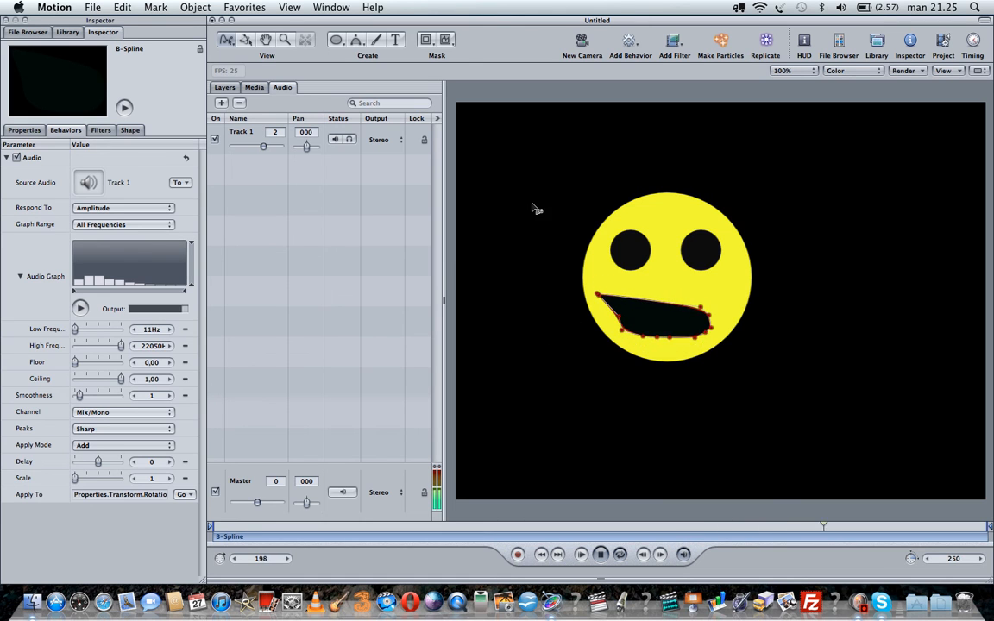
left_click(223, 47)
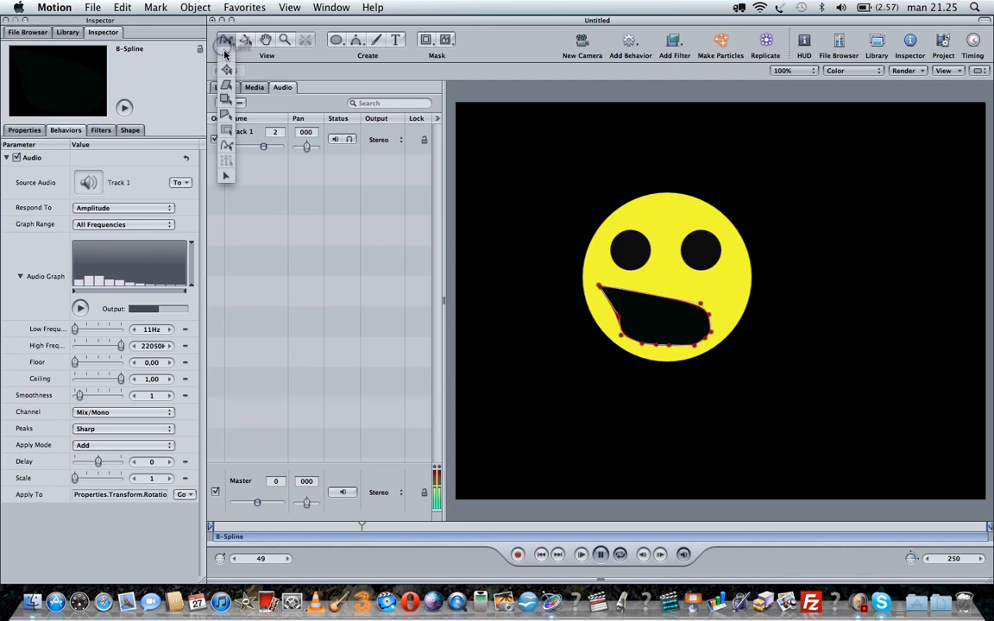
left_click(226, 64)
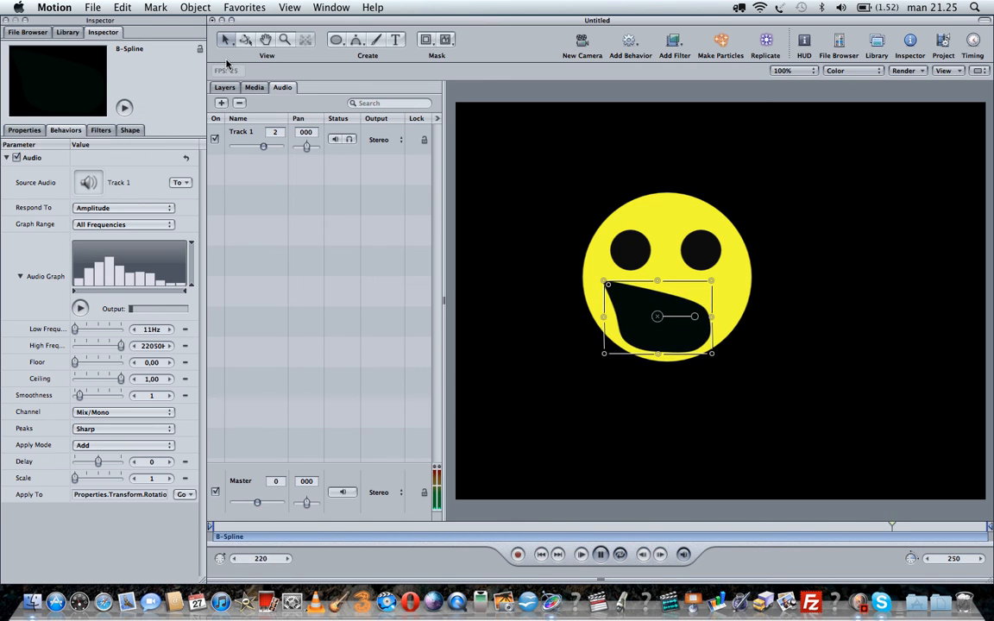
key("space")
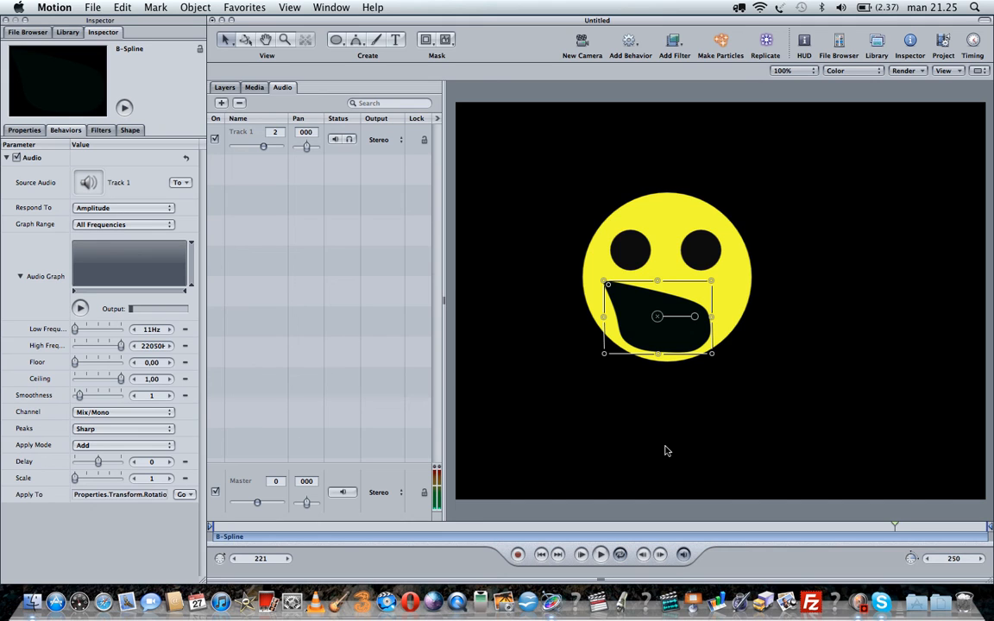
right_click(864, 604)
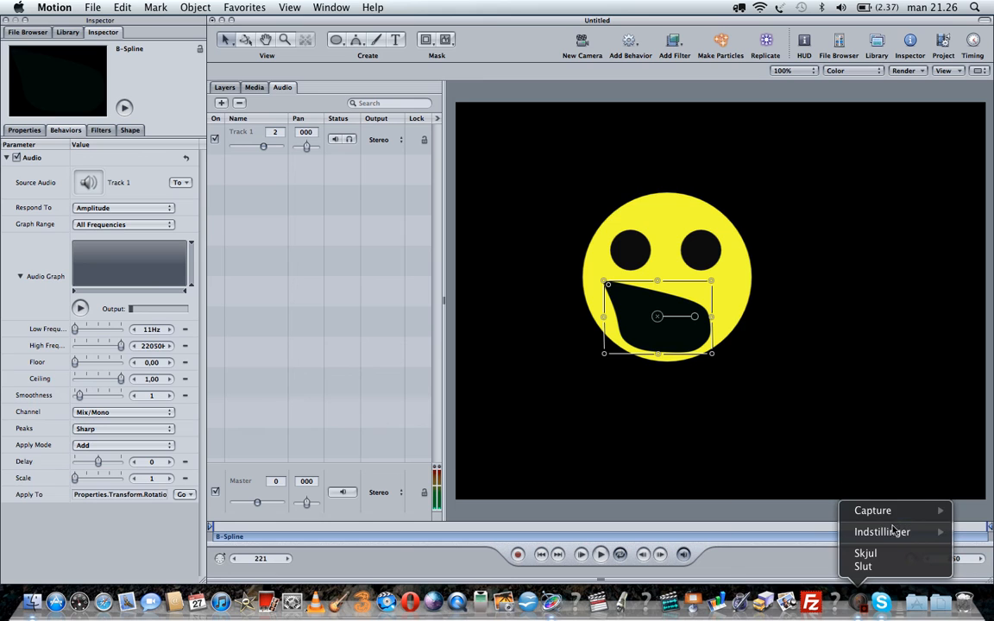
mouse_move(892, 518)
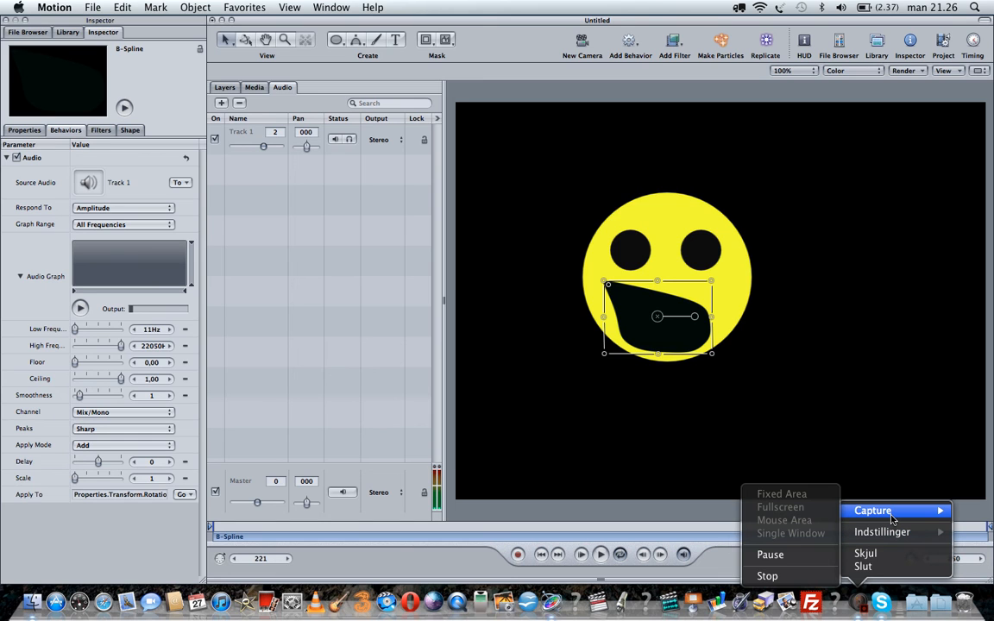
left_click(801, 575)
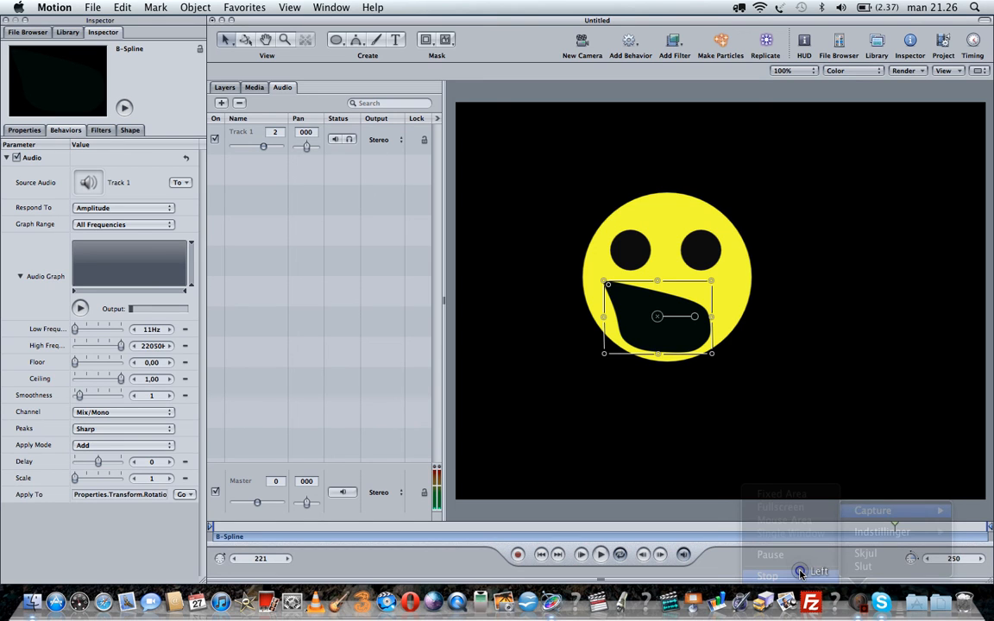